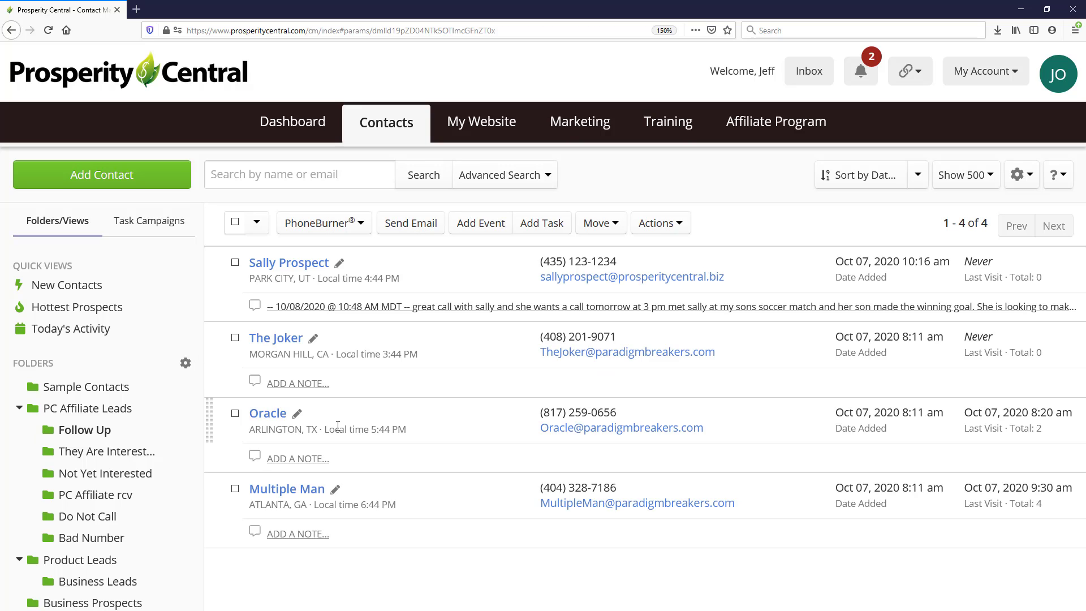
# Run the Todays Call Backs saved search, with a brief look at the Follow Up folder's contacts.
pyautogui.scroll(-3, 139, 571)
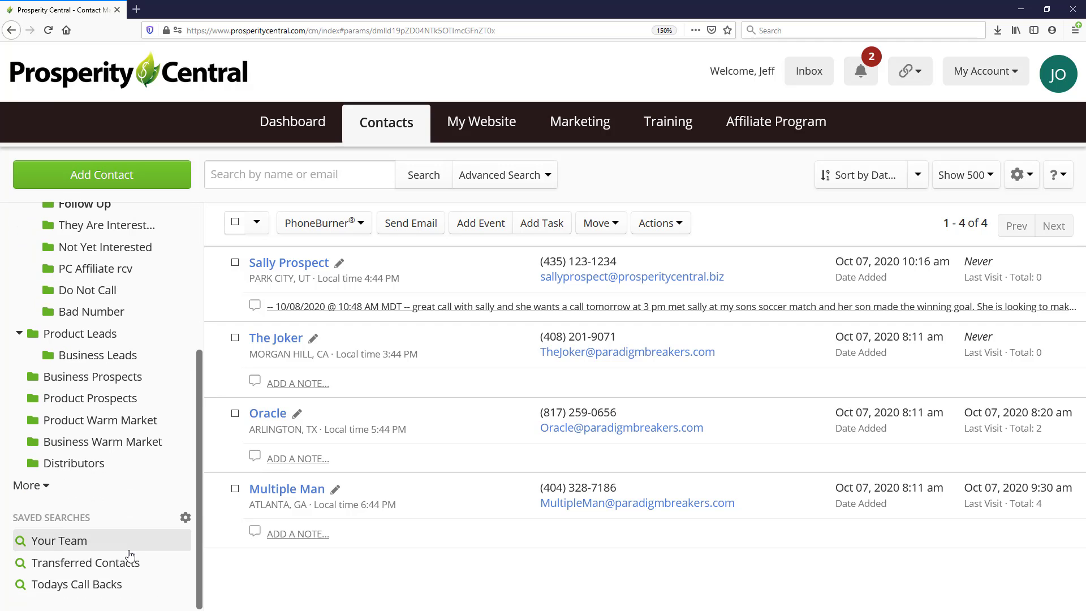
pyautogui.click(116, 587)
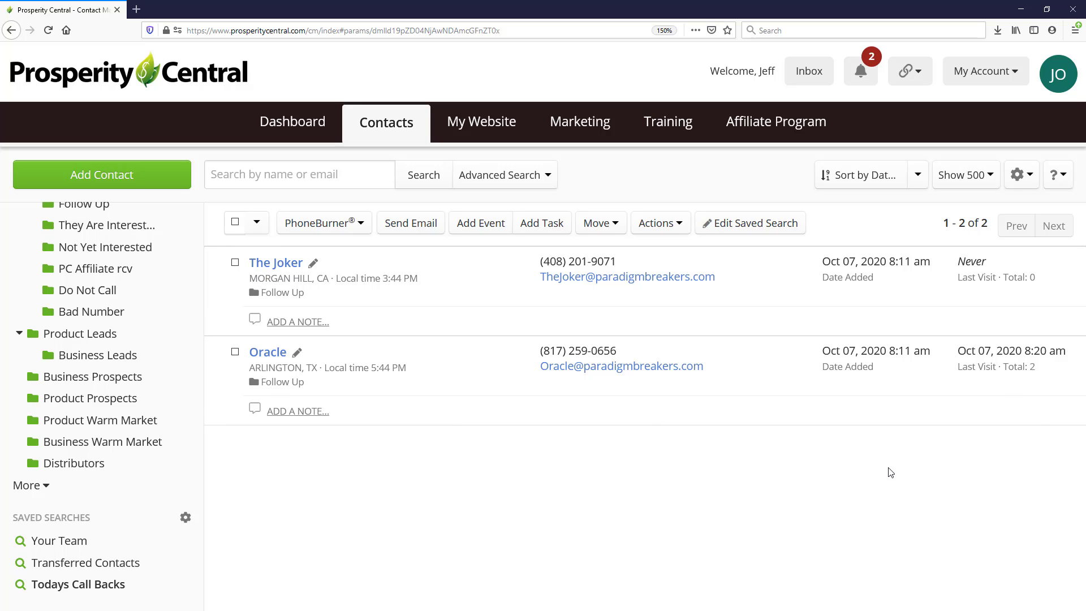
pyautogui.scroll(3, 136, 351)
pyautogui.scroll(2, 135, 351)
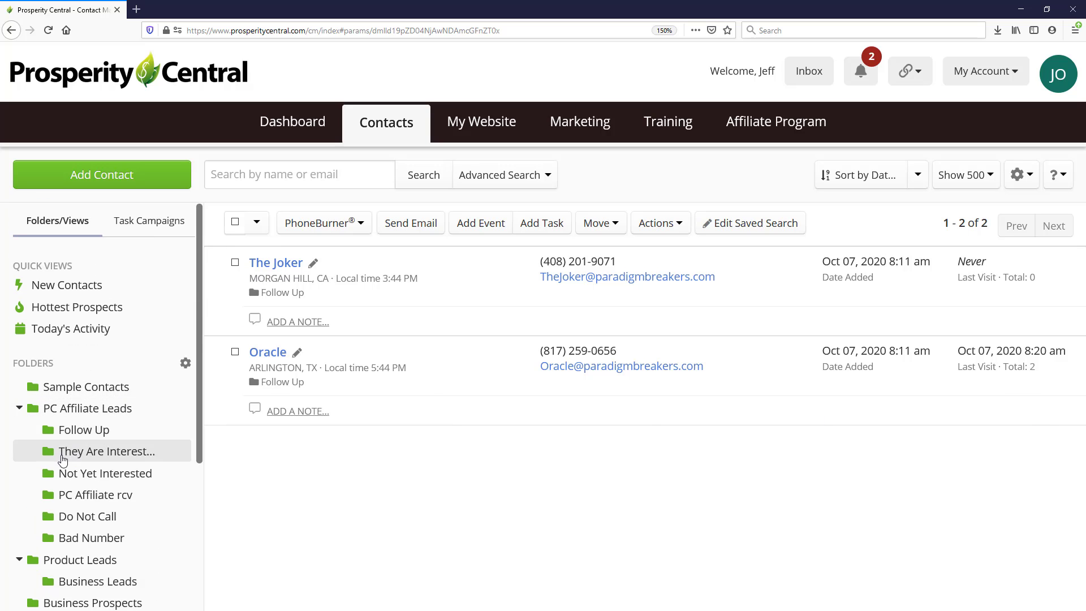
pyautogui.click(108, 430)
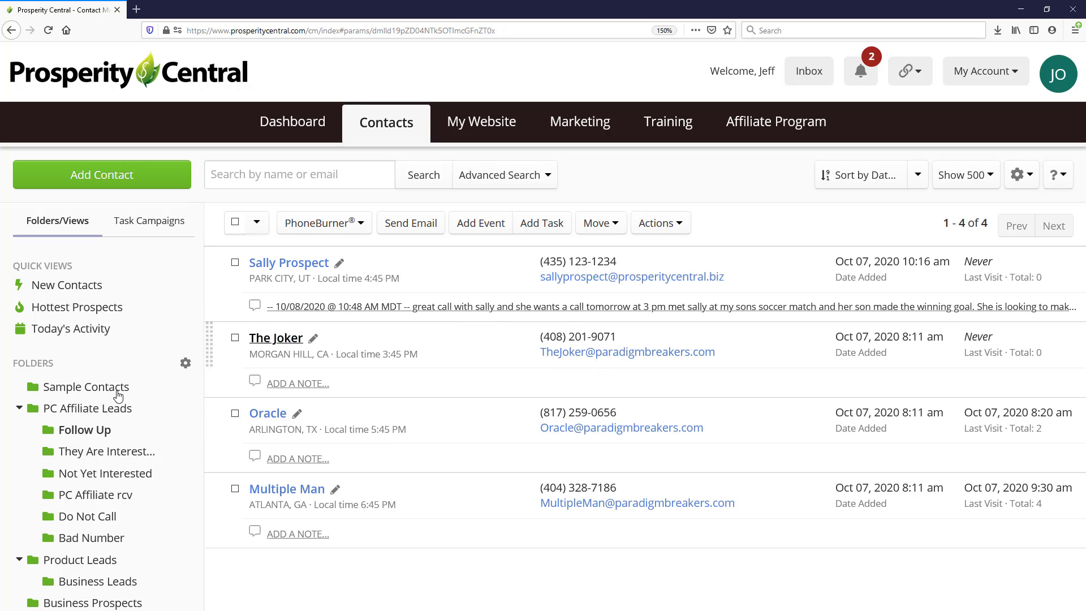
pyautogui.scroll(-5, 113, 509)
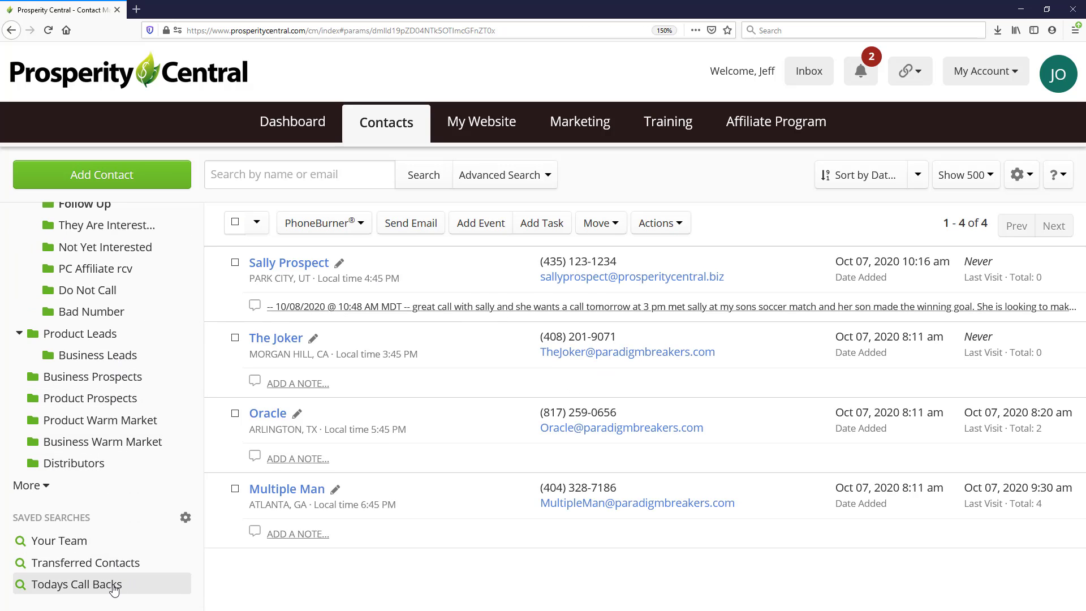
pyautogui.click(116, 586)
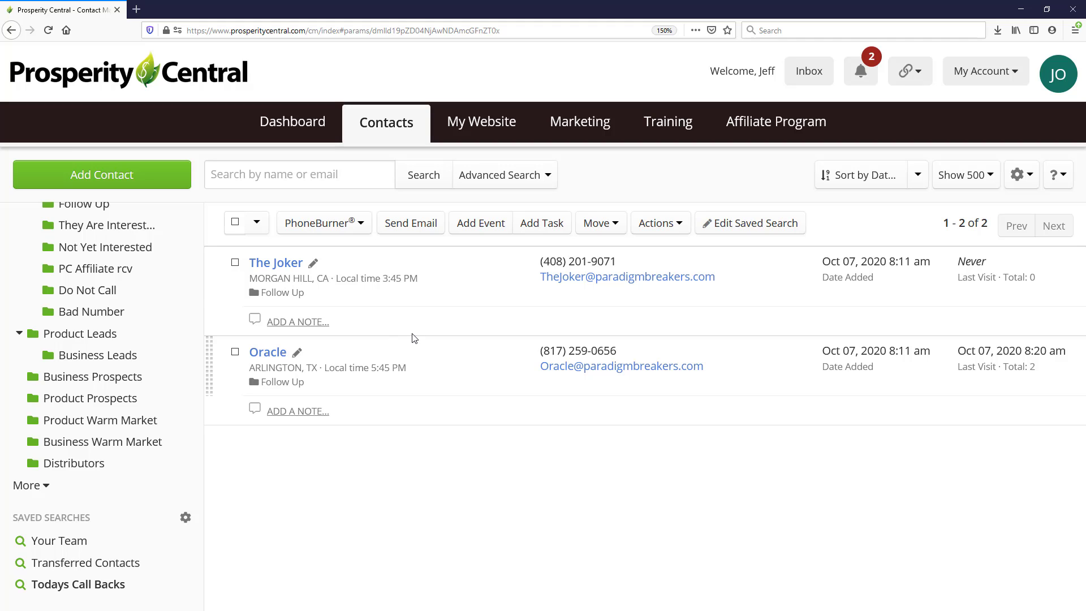
# Open The Joker's contact record to check its Follow Up Date of 10-06-2020.
pyautogui.click(278, 263)
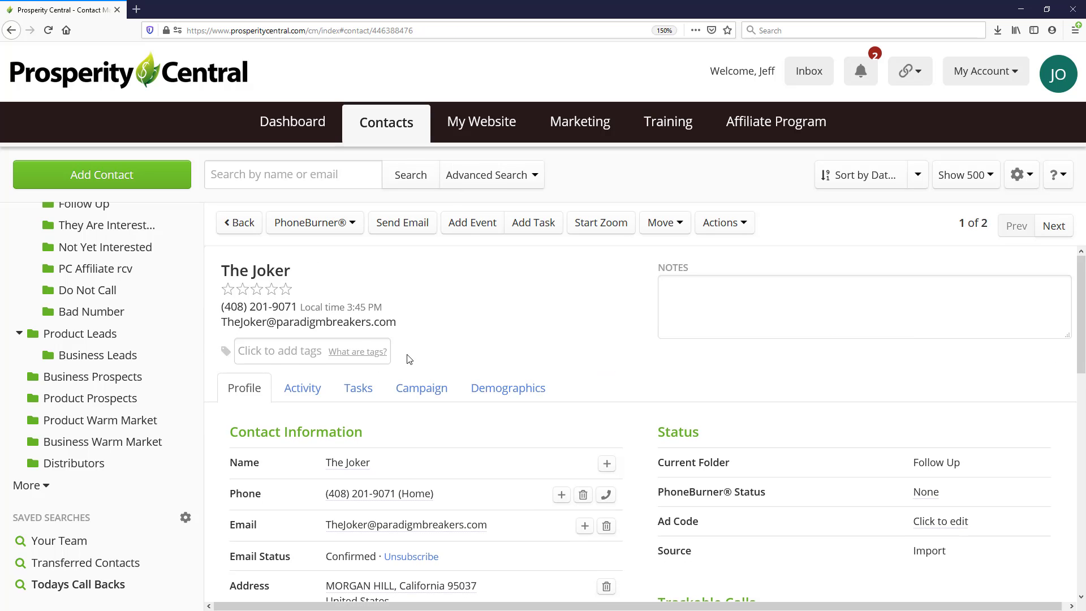
pyautogui.scroll(-7, 417, 368)
pyautogui.scroll(5, 417, 368)
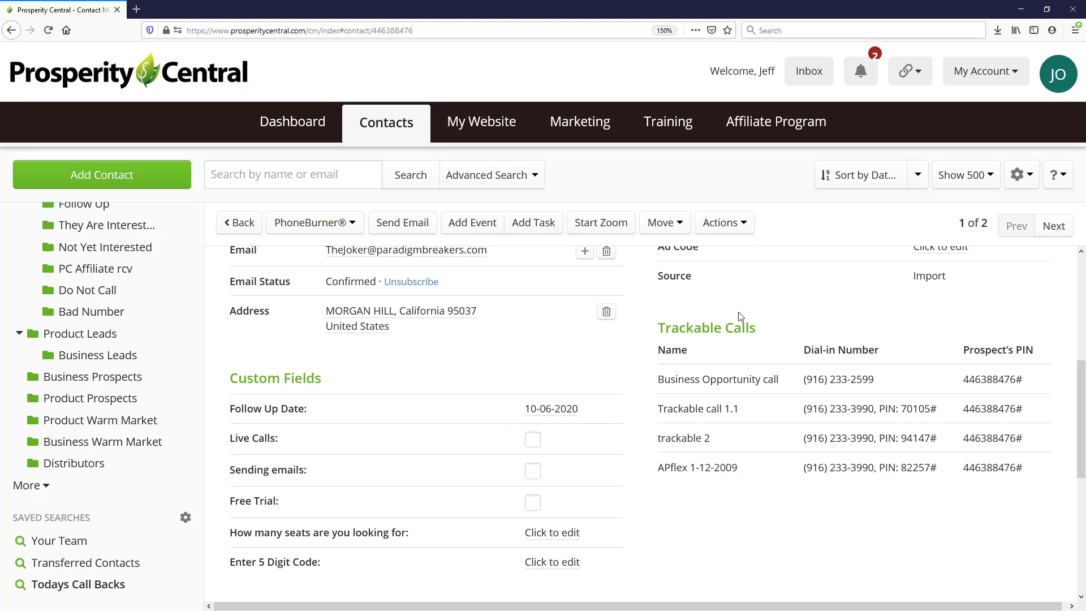
pyautogui.click(985, 75)
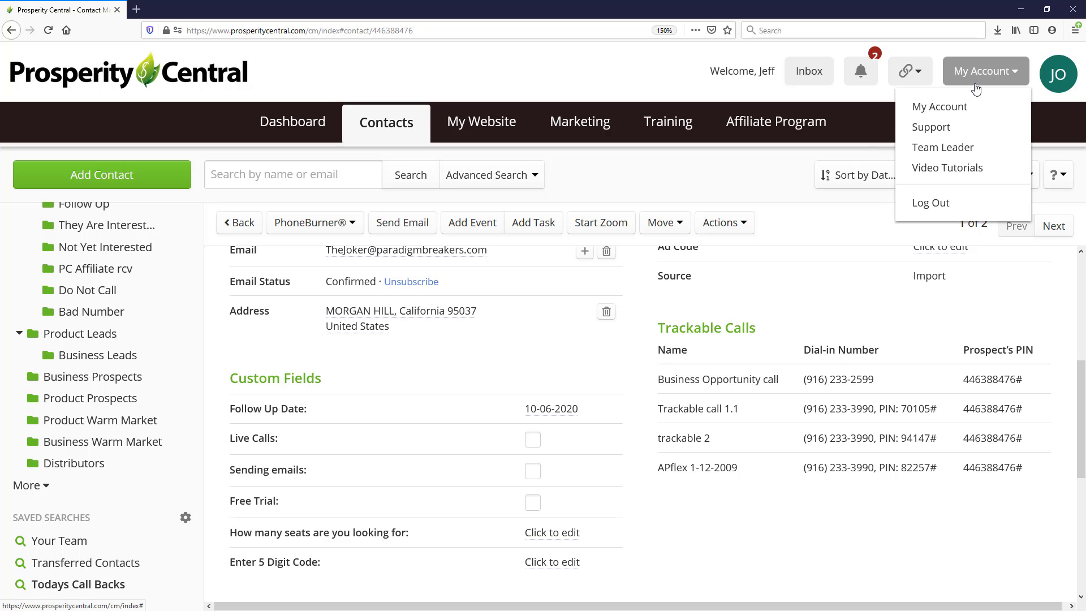
# Switch Contact Manager Custom Layouts ON in My Account's Advanced Settings, then go back to Contacts.
pyautogui.click(934, 116)
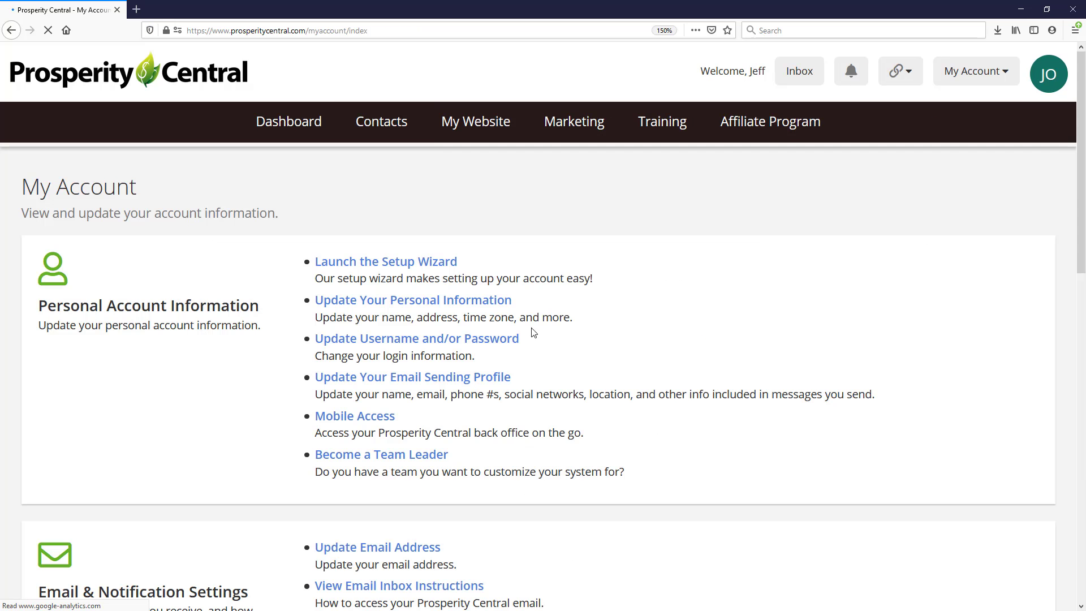
pyautogui.scroll(-10, 410, 335)
pyautogui.scroll(-3, 410, 335)
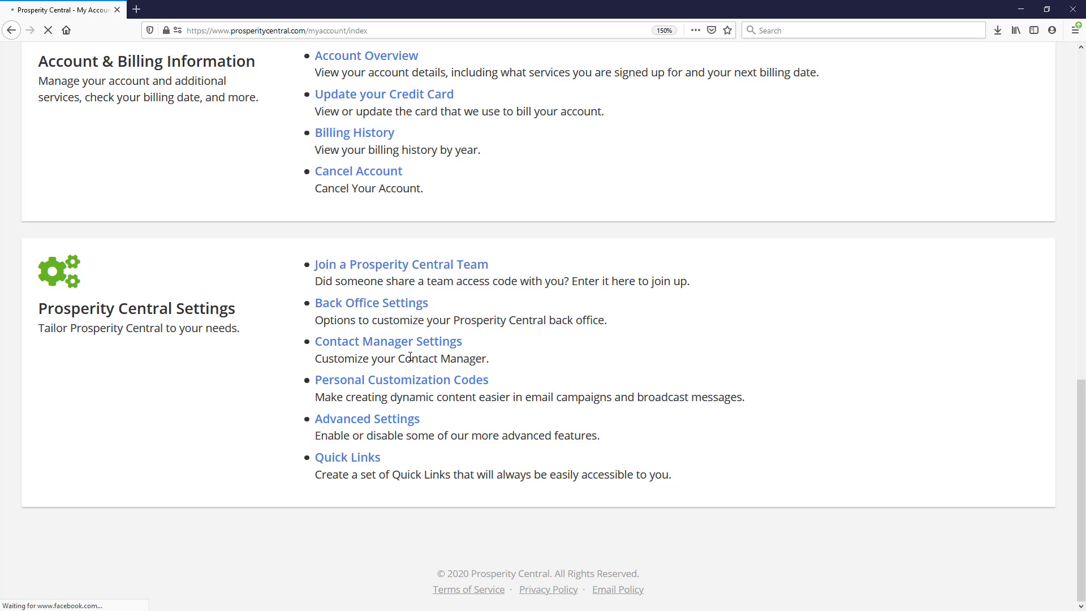
pyautogui.click(367, 422)
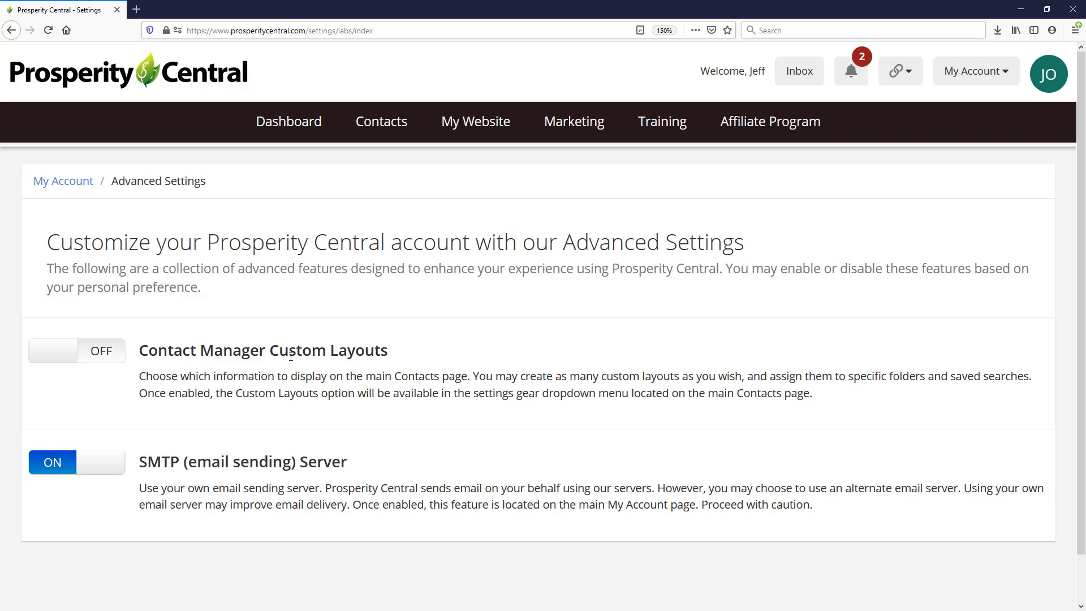
pyautogui.click(97, 354)
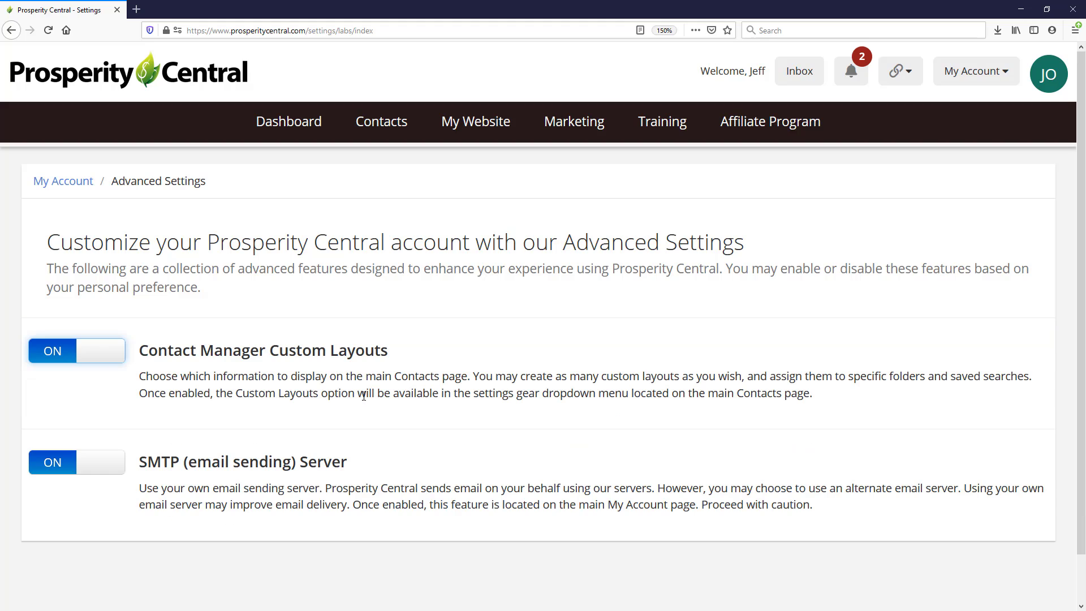
pyautogui.click(387, 123)
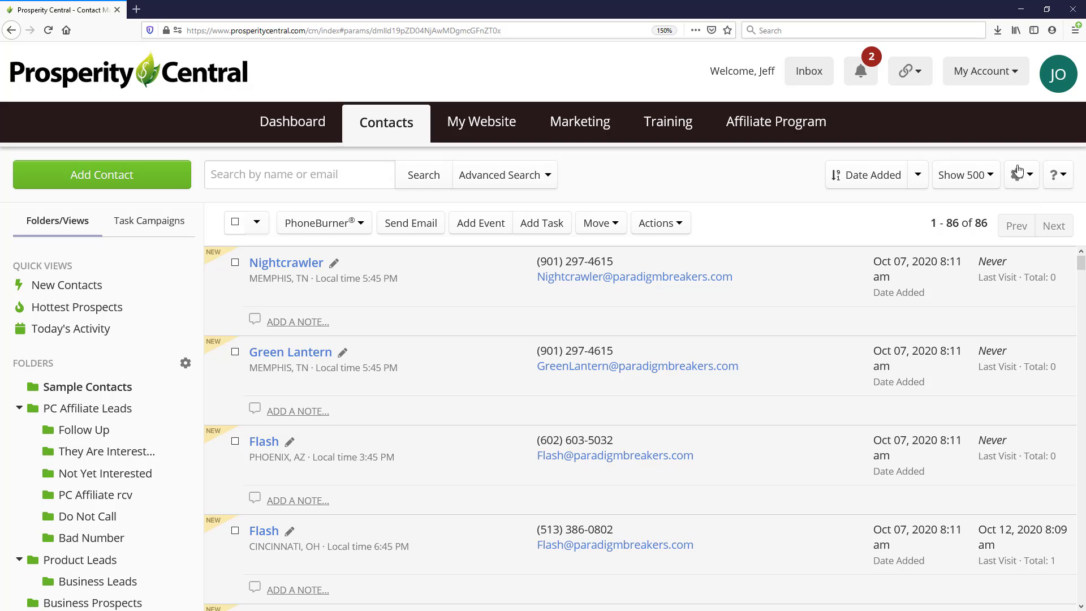
# Add and save a new Contact Manager layout named 'Follow Up'.
pyautogui.click(1018, 179)
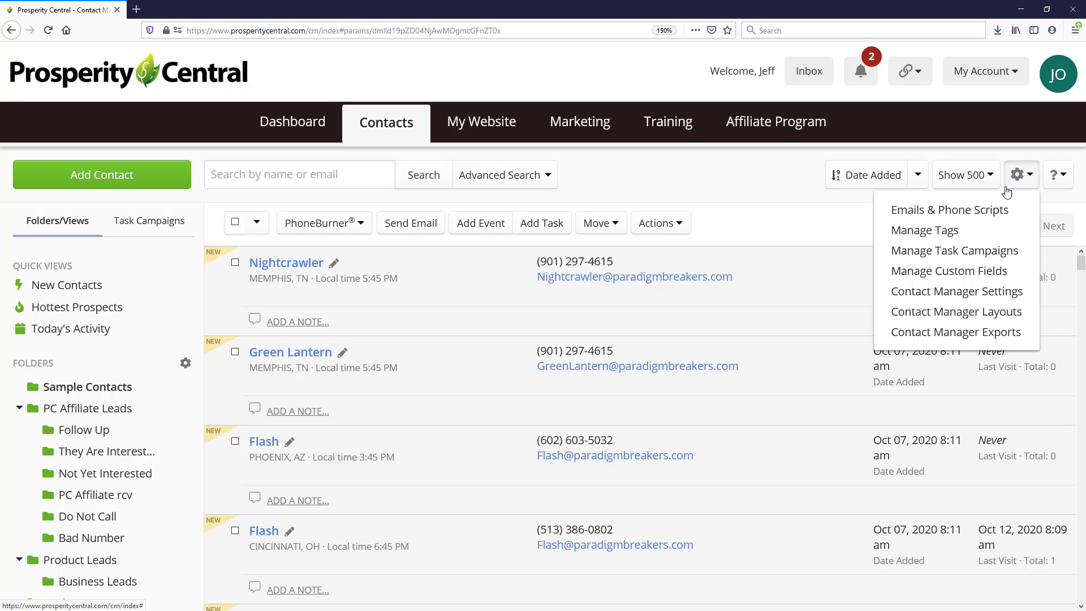
pyautogui.click(947, 318)
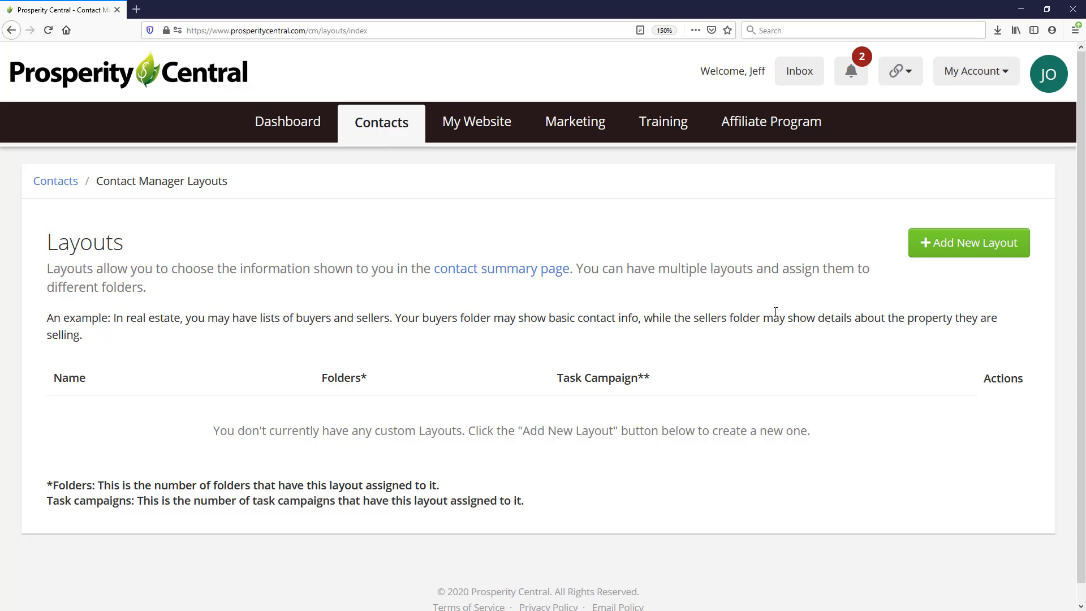
pyautogui.click(982, 247)
pyautogui.click(431, 188)
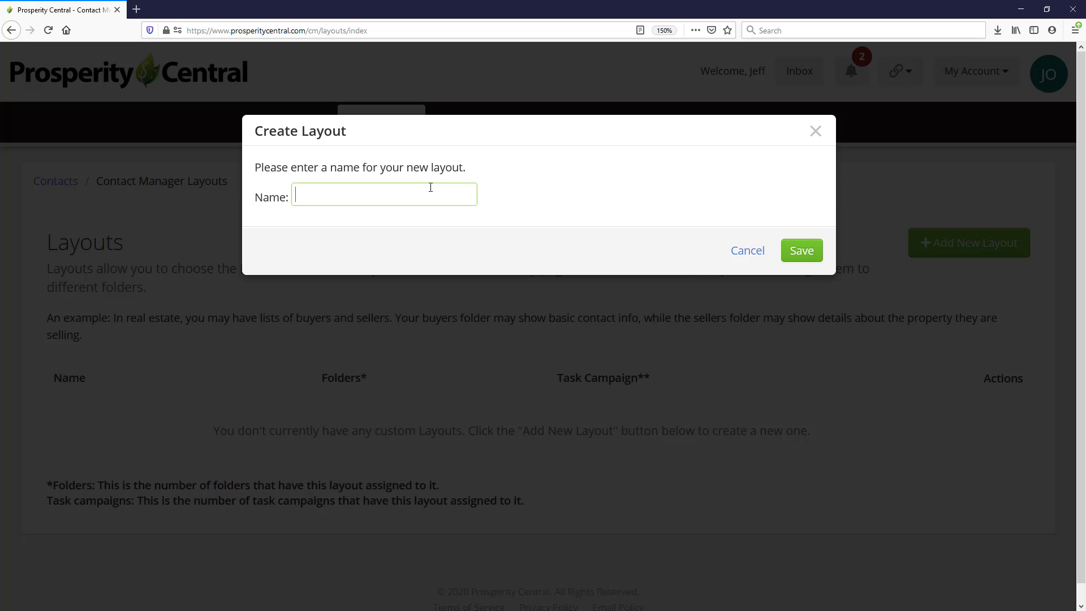
pyautogui.write('Follow Up')
pyautogui.click(800, 249)
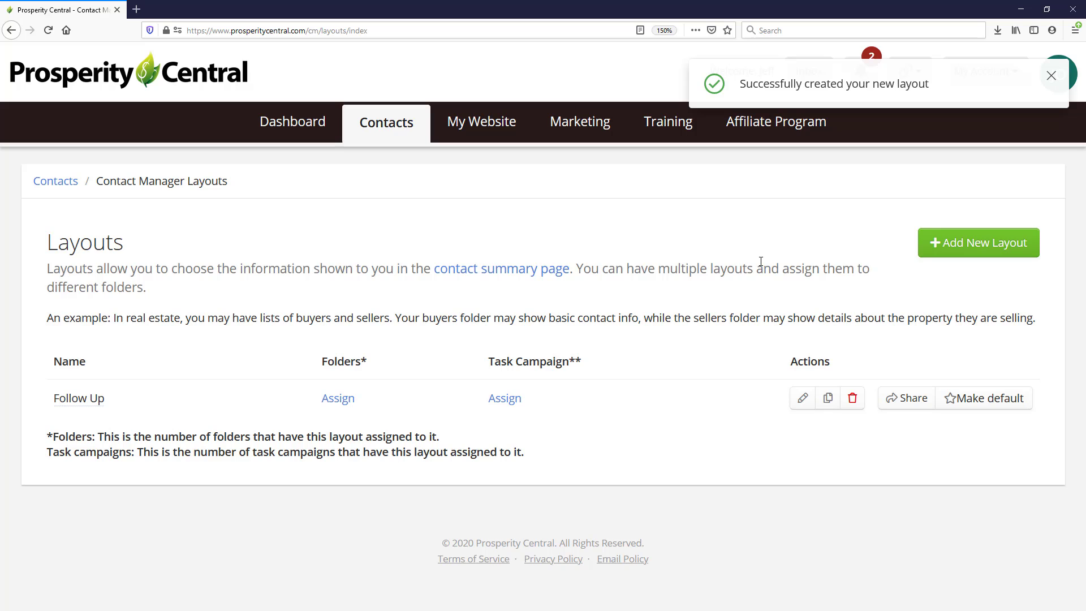
# Edit the Follow Up layout and add a fifth column of Empty Space cells.
pyautogui.click(803, 399)
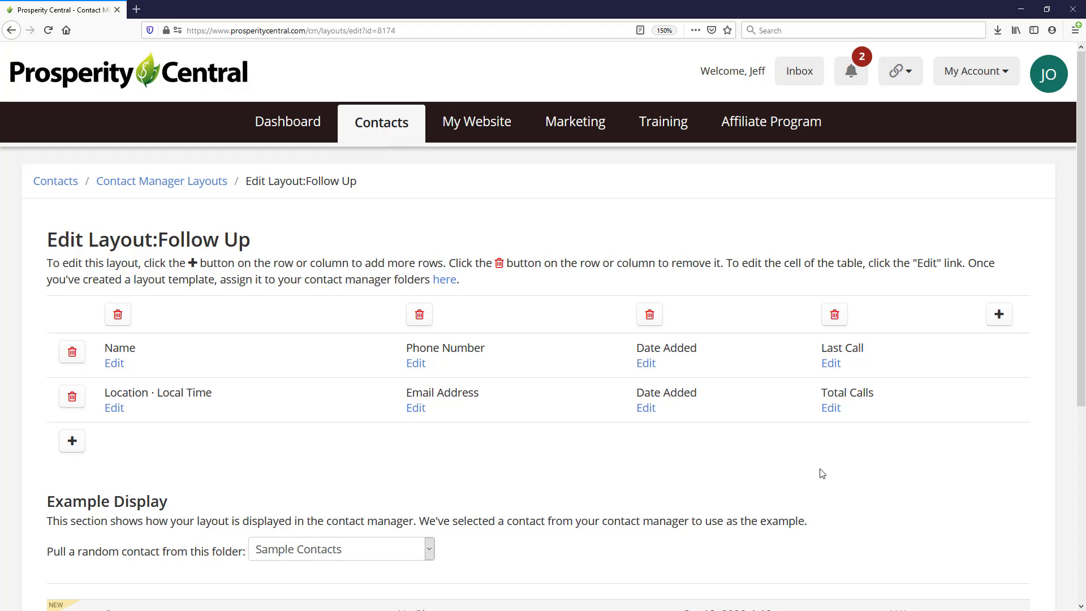
pyautogui.click(831, 408)
pyautogui.click(998, 316)
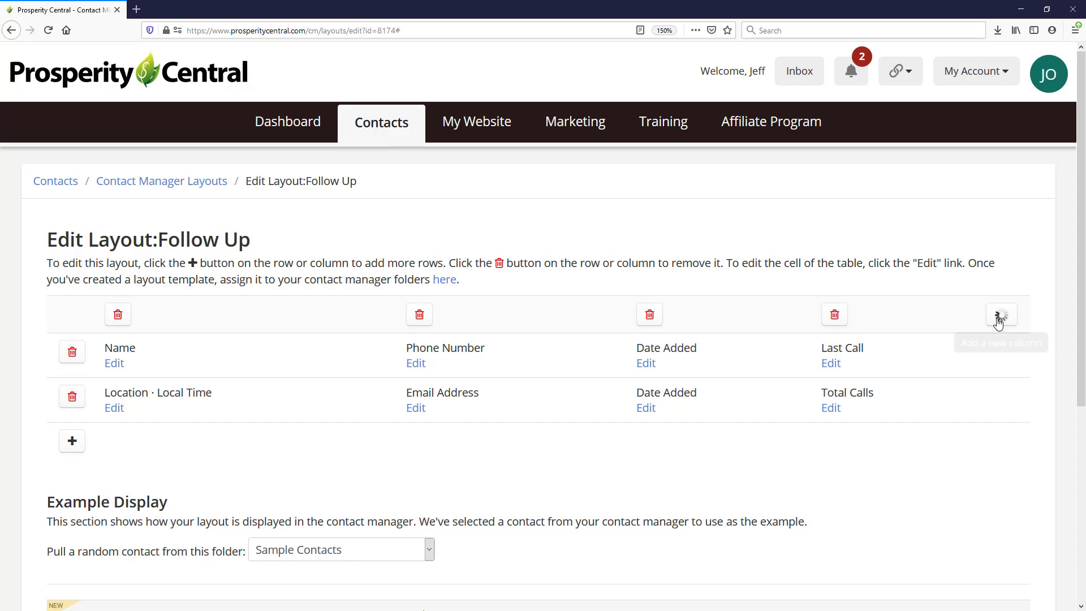
# Set the fifth column's top cell to Follow Up Date with default value 'No Date Set'.
pyautogui.click(836, 364)
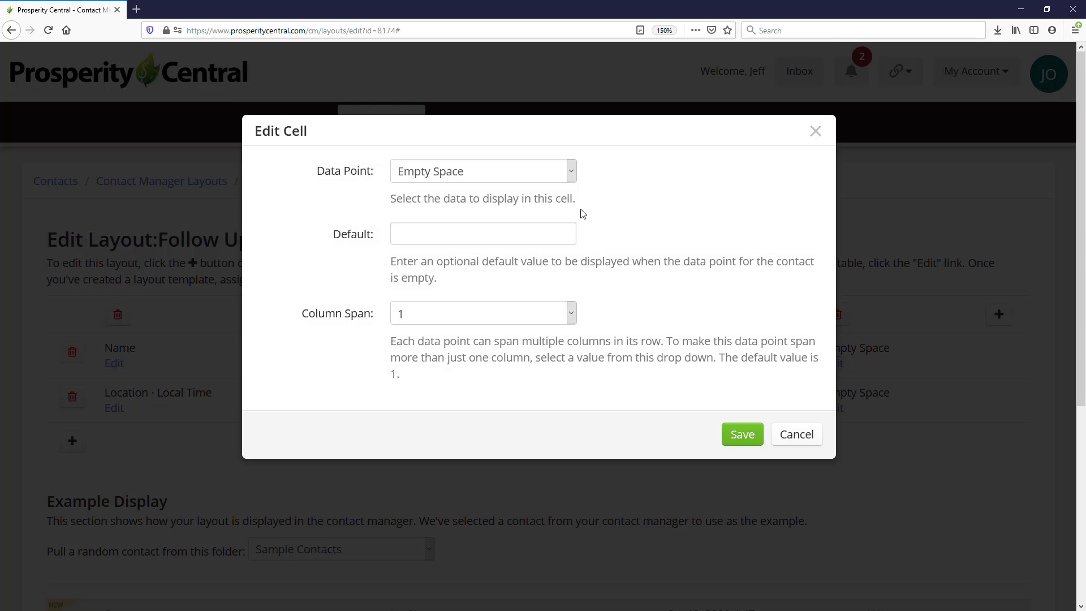
pyautogui.click(571, 172)
pyautogui.moveTo(590, 230); pyautogui.dragTo(576, 488)
pyautogui.click(479, 490)
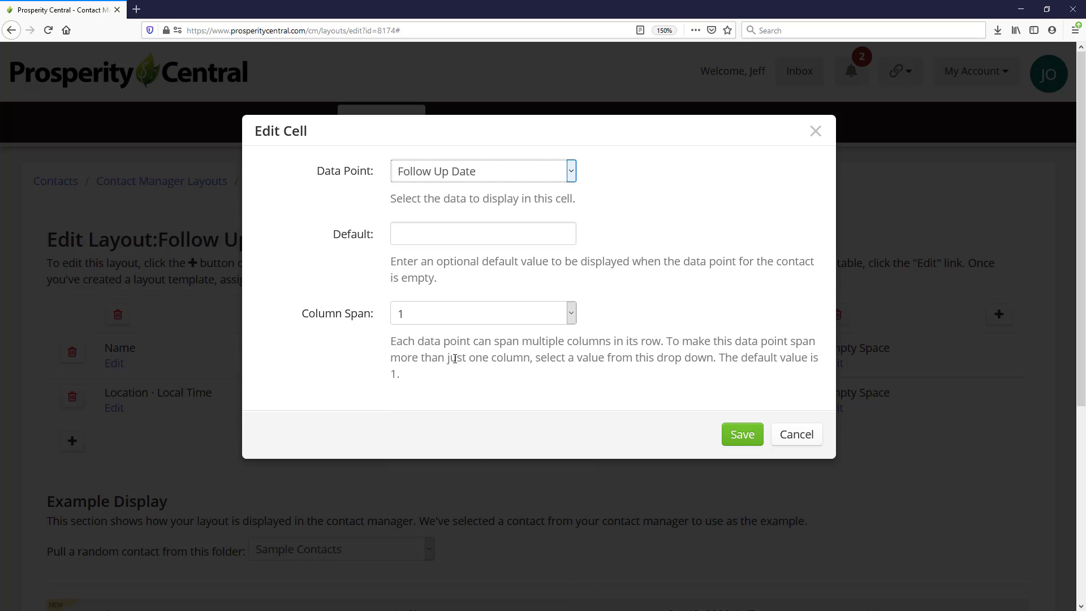
pyautogui.click(445, 233)
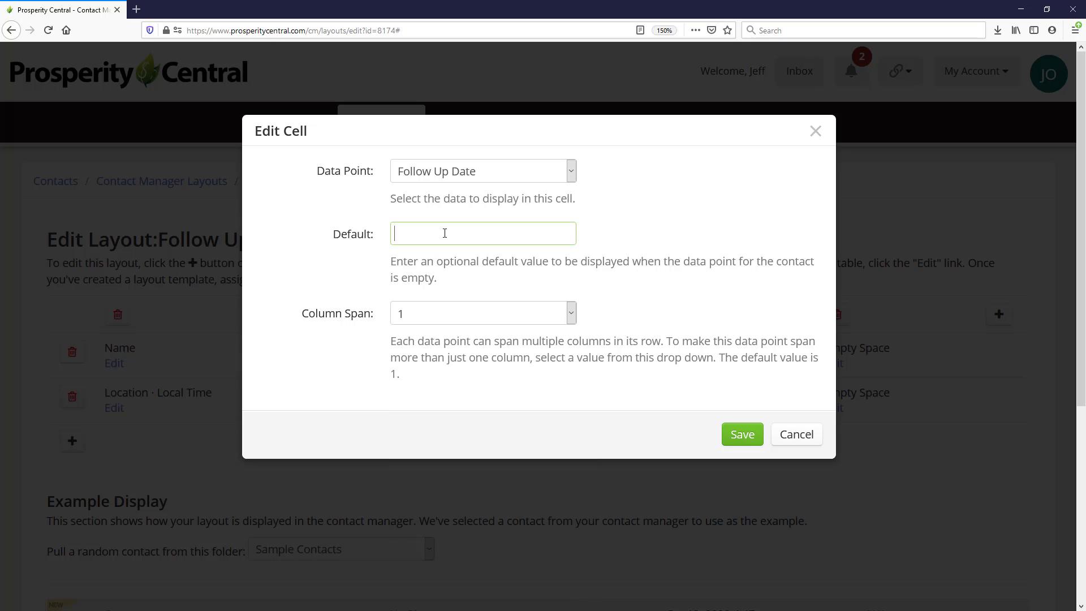
pyautogui.write('No Date Set')
pyautogui.click(741, 433)
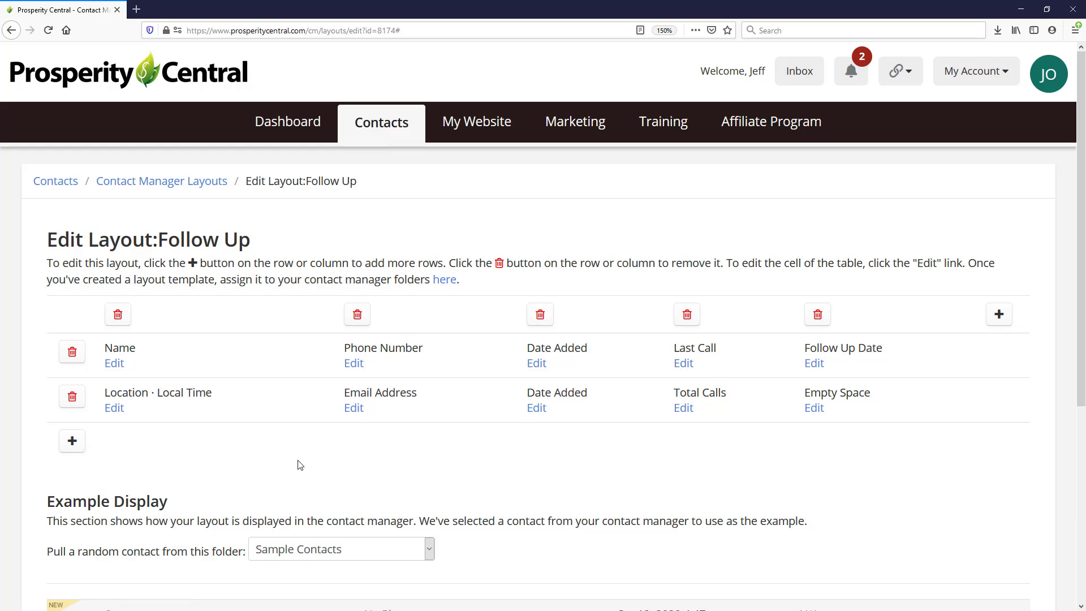
# Add a third row whose first cell shows Notes spanning all 5 columns.
pyautogui.click(70, 449)
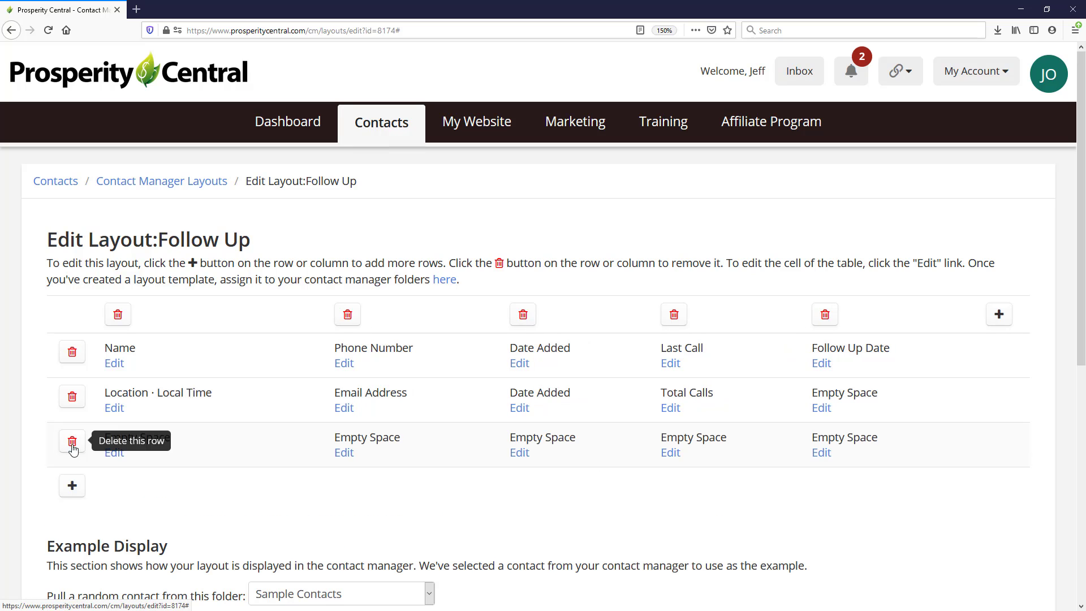
pyautogui.click(115, 455)
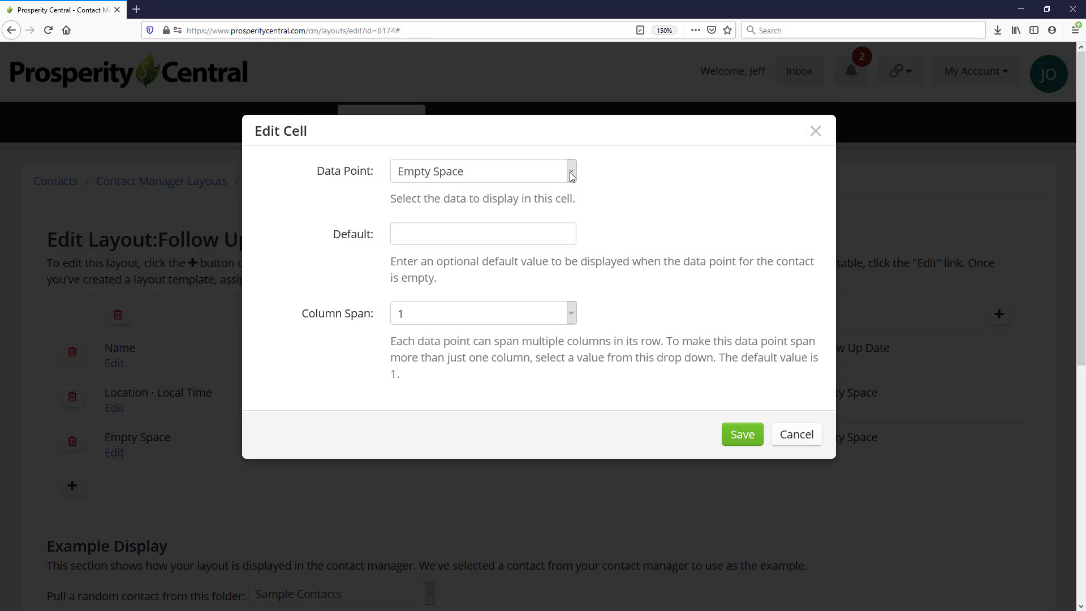
pyautogui.click(572, 171)
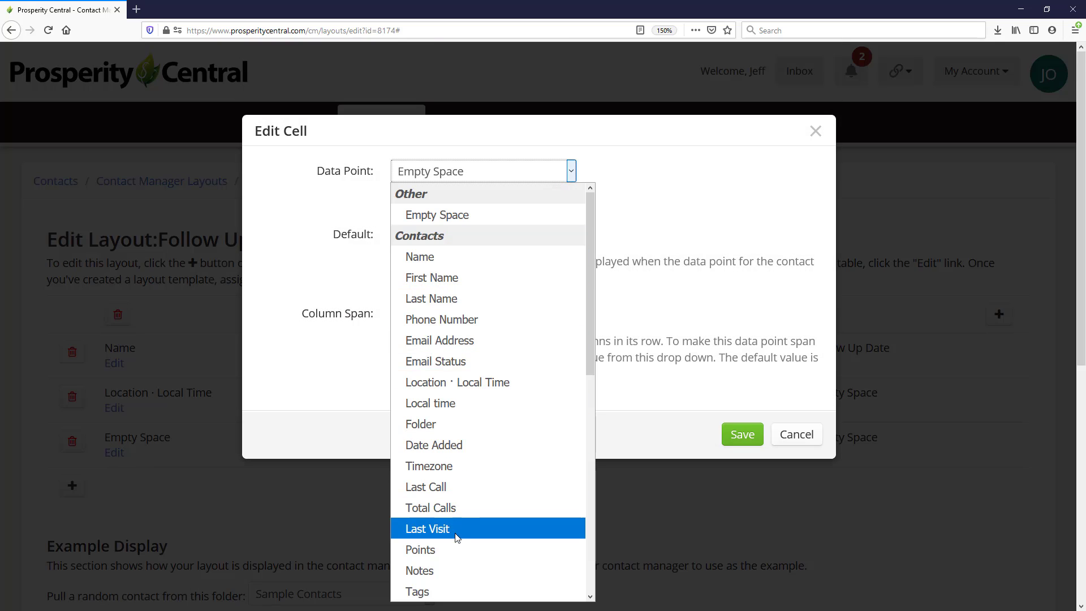
pyautogui.click(459, 571)
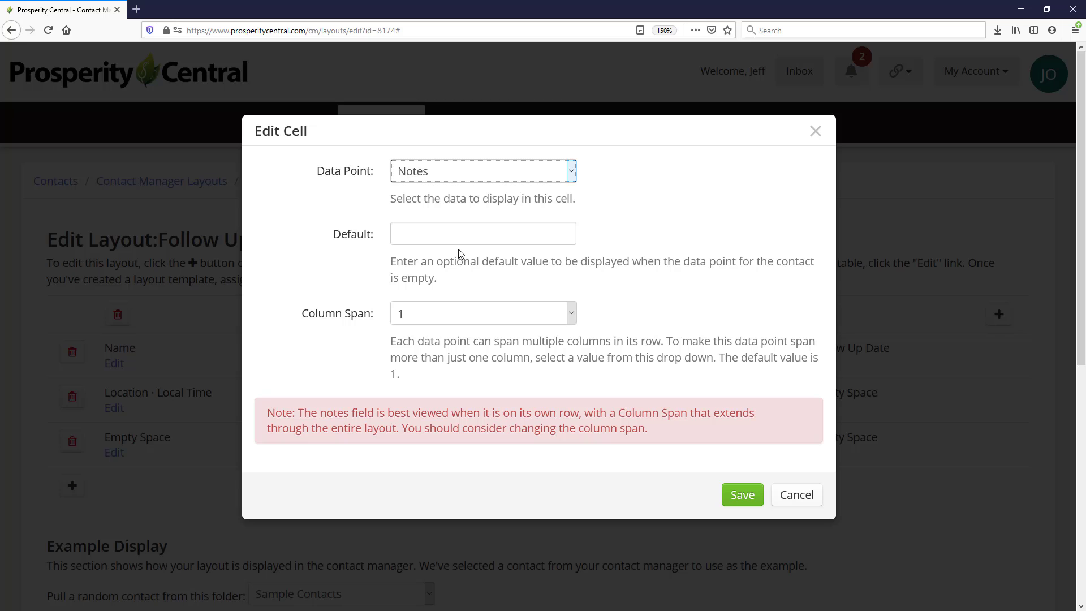
pyautogui.click(491, 318)
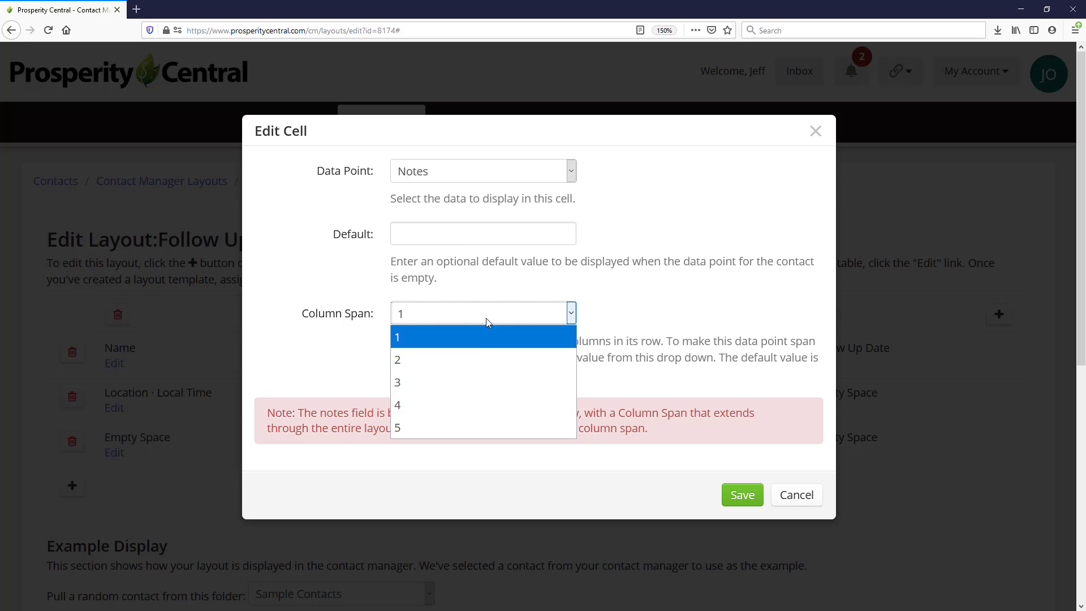
pyautogui.click(430, 425)
pyautogui.click(735, 432)
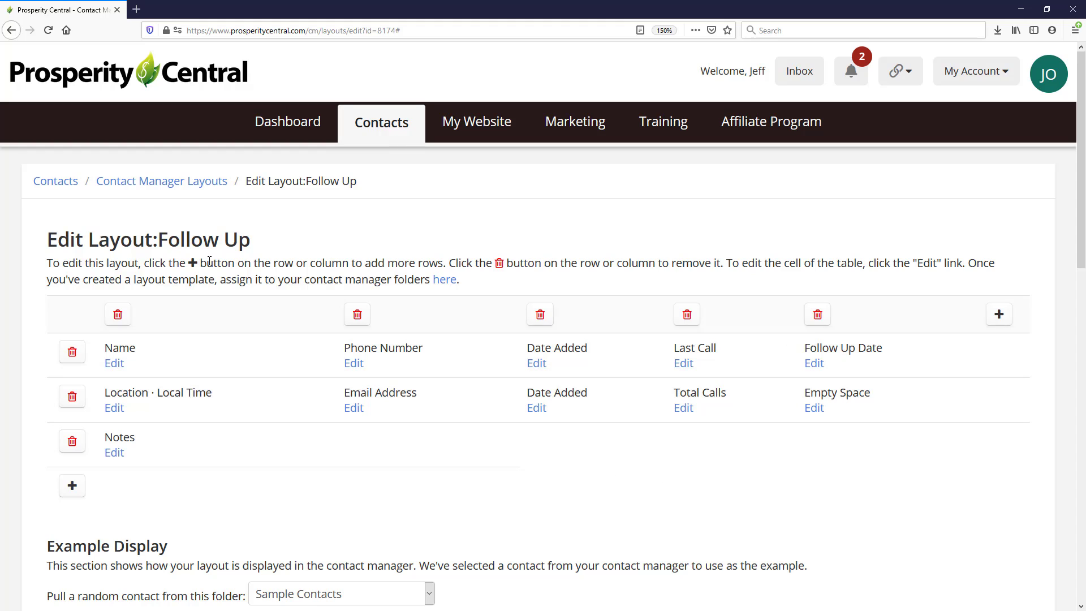
# Change the Follow Up folder's layout from Default to Follow Up.
pyautogui.click(161, 181)
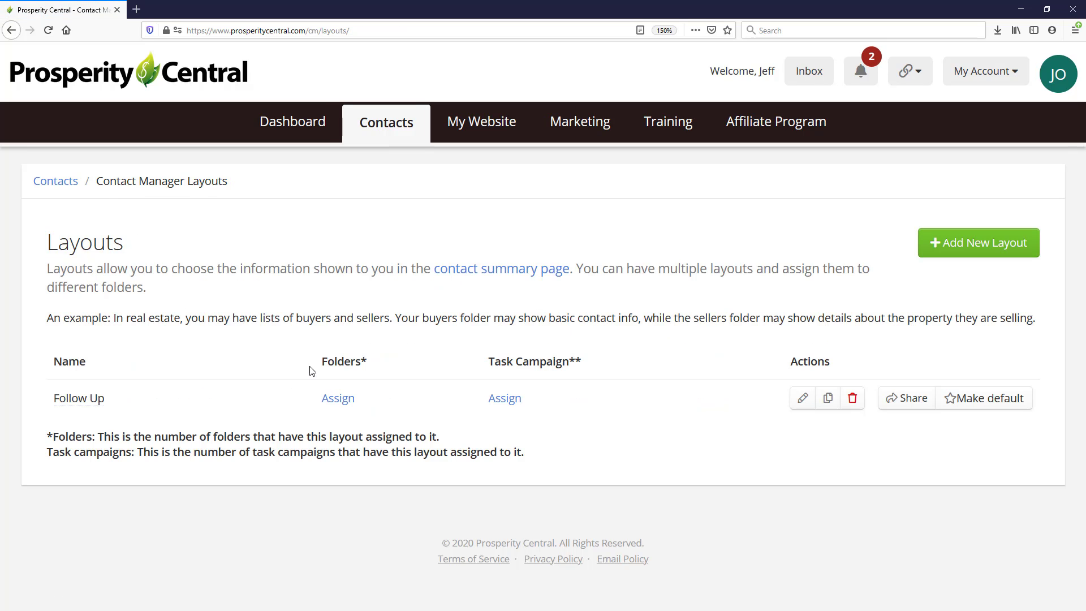
pyautogui.click(333, 401)
pyautogui.scroll(-2, 82, 363)
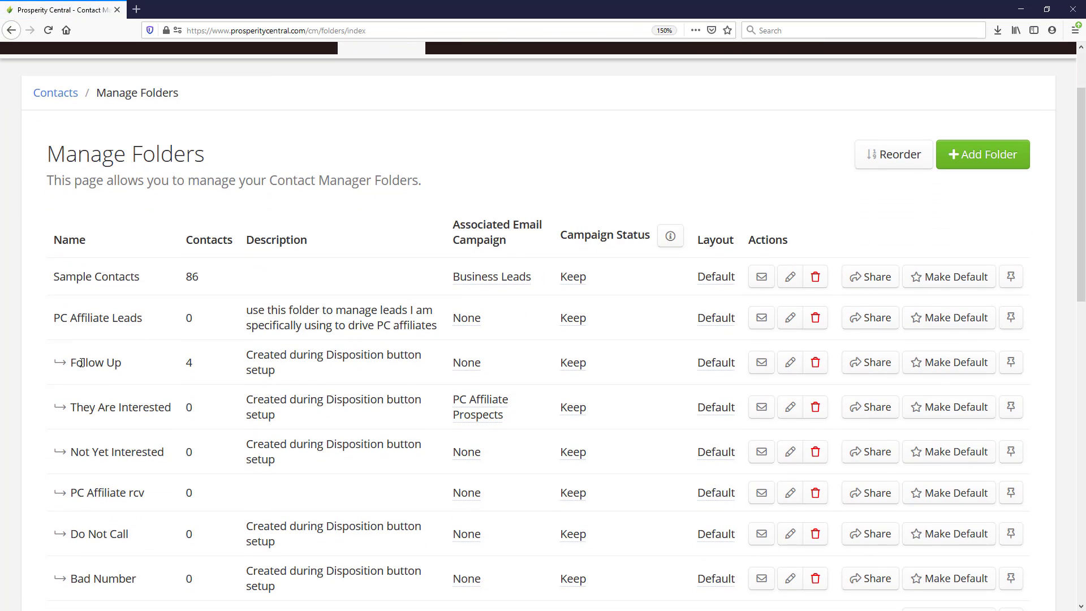
pyautogui.click(715, 367)
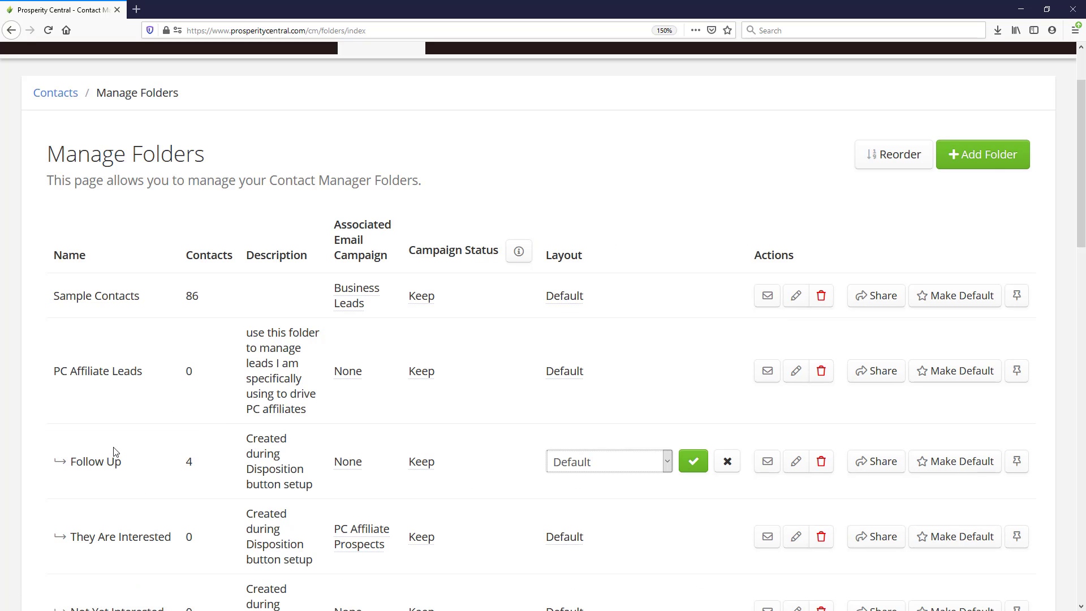
pyautogui.click(632, 463)
pyautogui.click(615, 509)
pyautogui.click(691, 465)
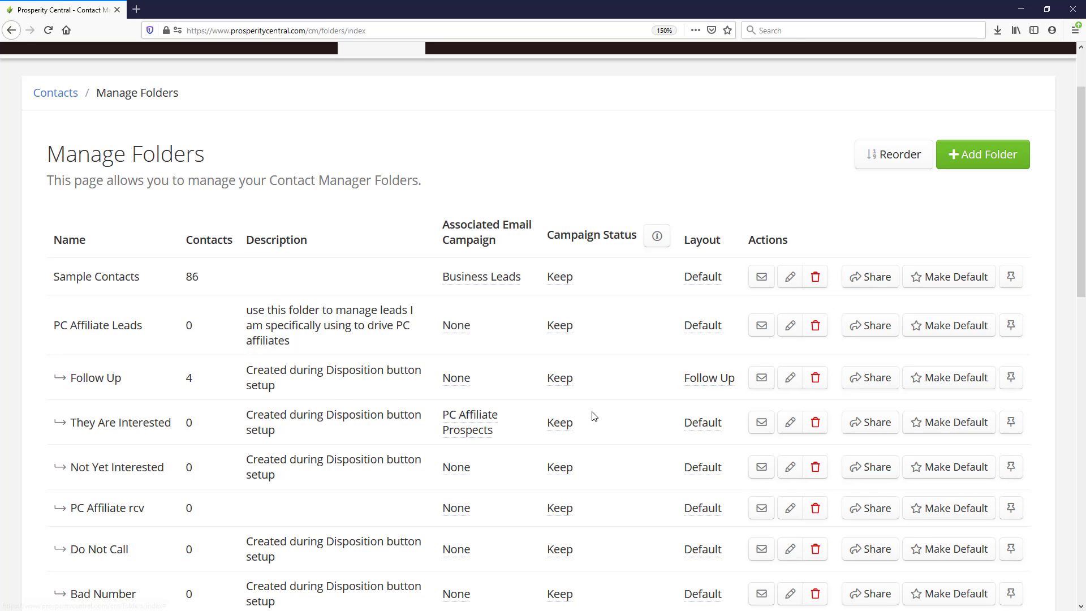
pyautogui.scroll(2, 592, 417)
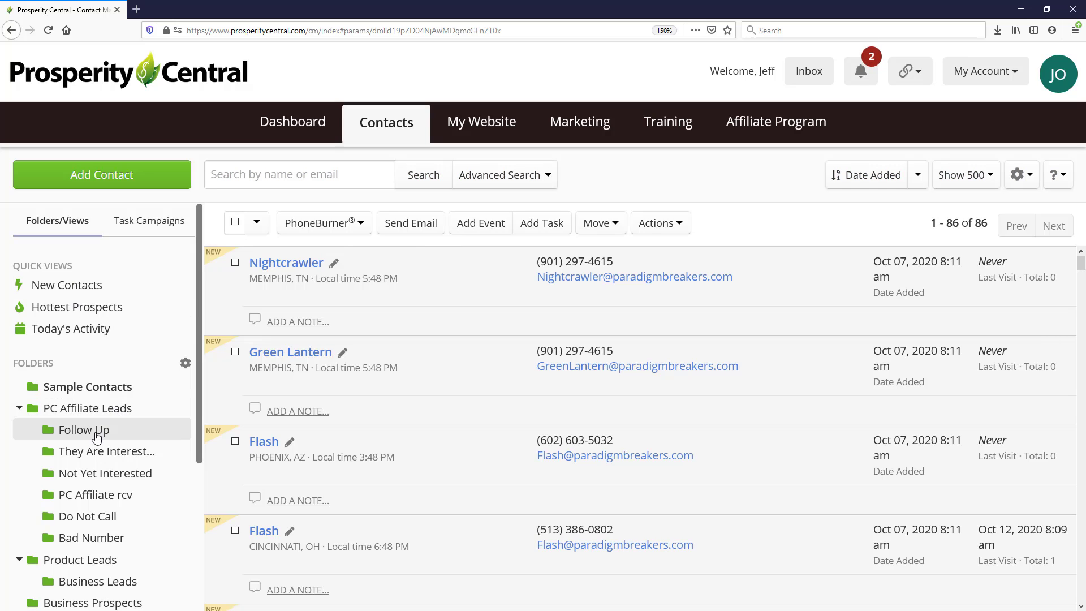
# View the Follow Up folder's four contacts with the Follow Up Date column and full-width notes.
pyautogui.click(101, 435)
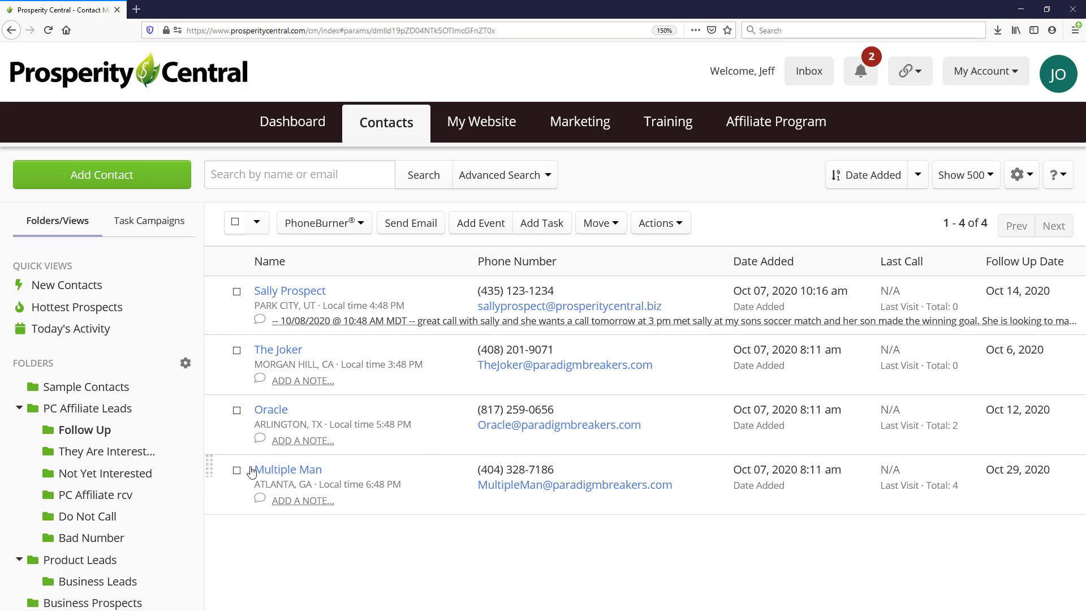
pyautogui.scroll(-4, 135, 449)
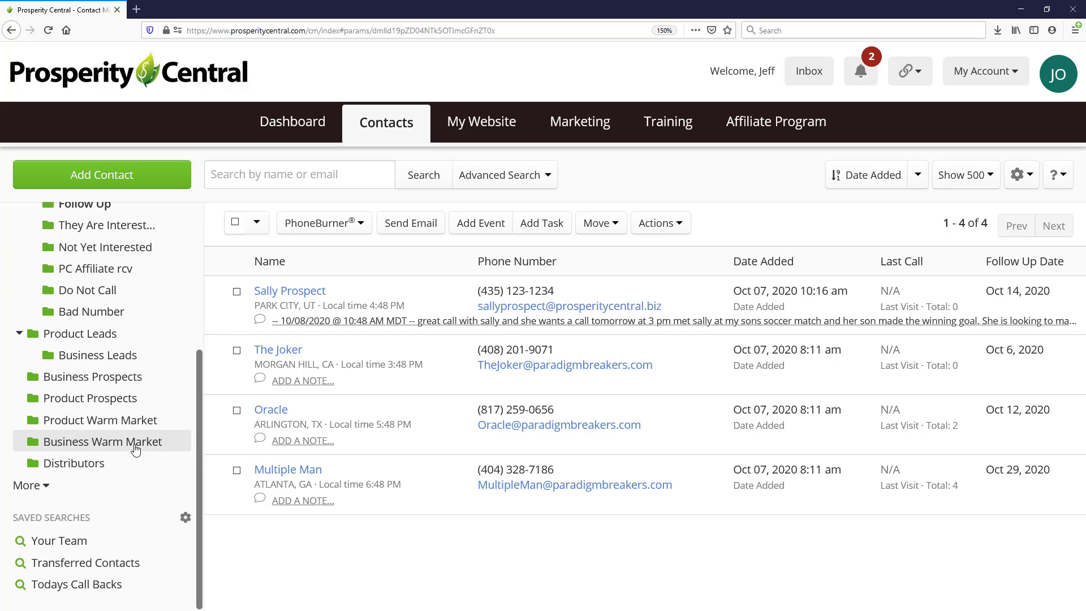
# Switch the Todays Call Backs saved search from Default to the Follow Up layout, then return to Contacts.
pyautogui.click(185, 519)
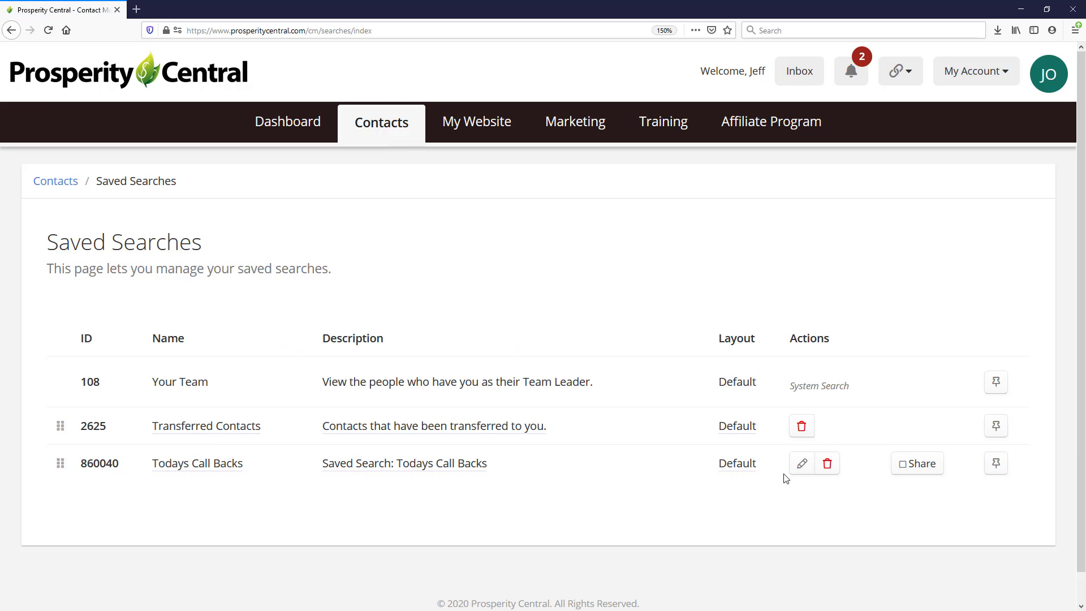
pyautogui.click(741, 466)
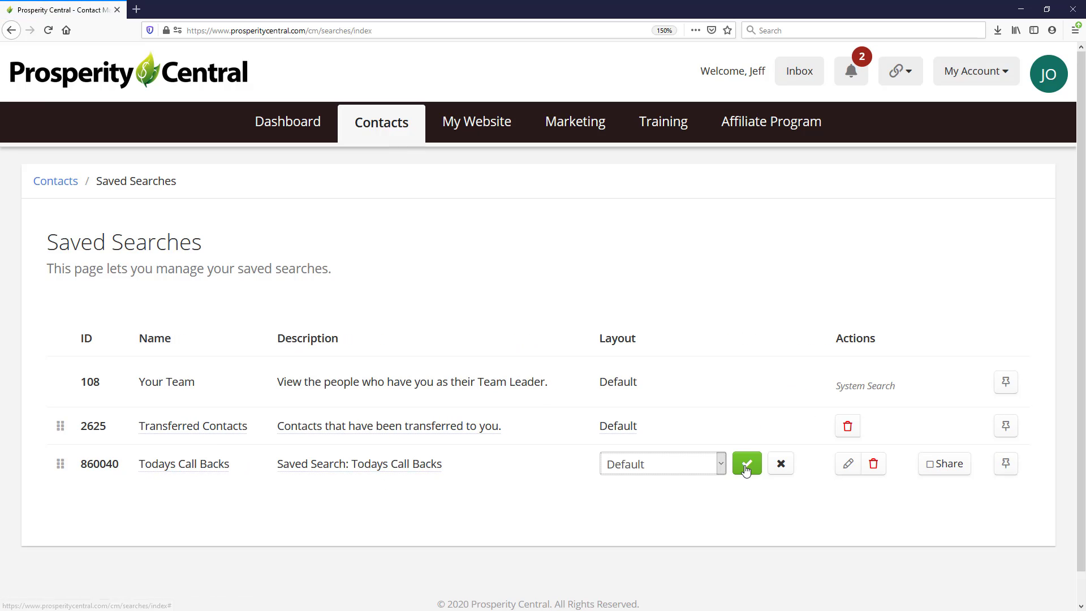
pyautogui.click(721, 464)
pyautogui.click(654, 509)
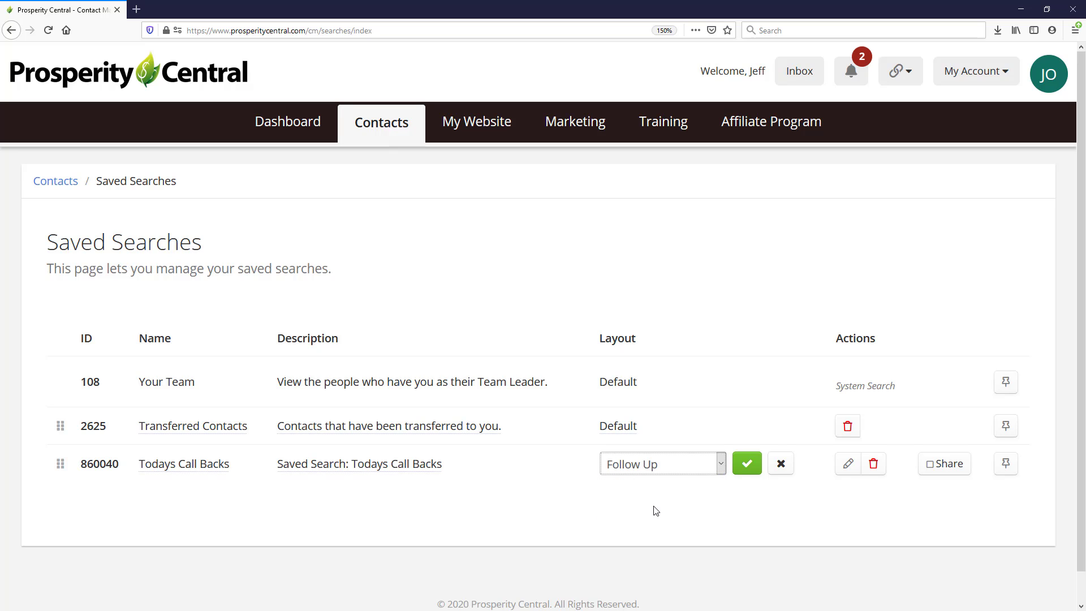
pyautogui.click(737, 470)
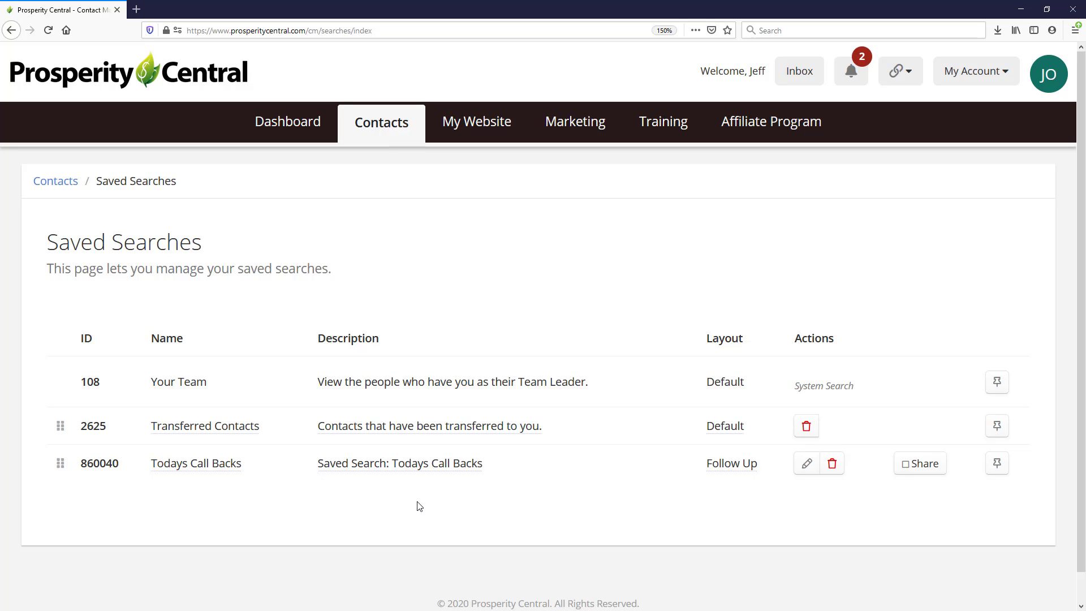
pyautogui.click(382, 125)
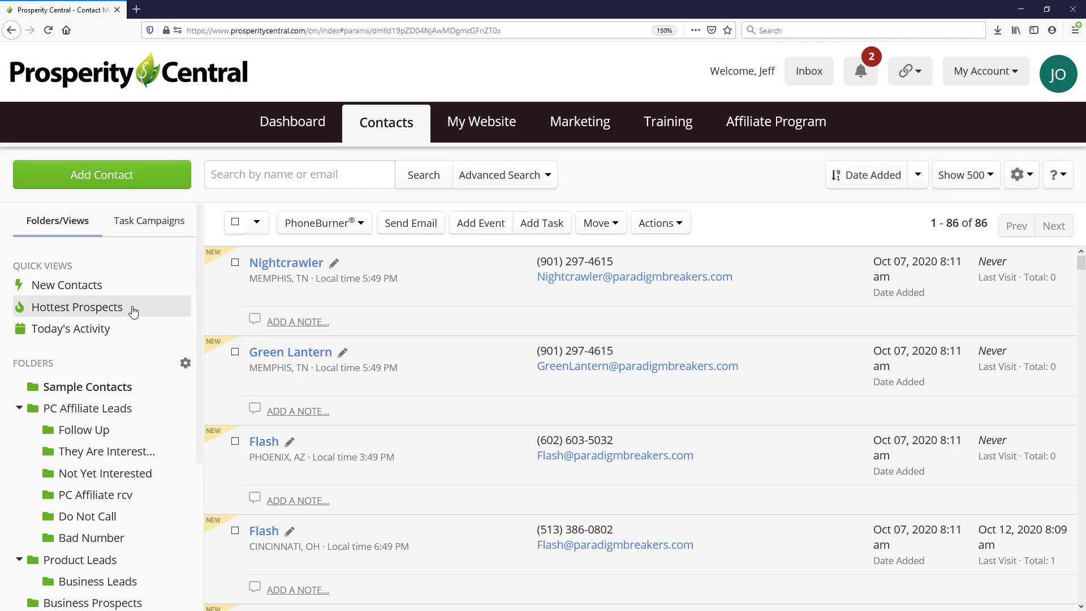
# Run Todays Call Backs to review its results, then open the Saved Searches management page.
pyautogui.scroll(-4, 137, 309)
pyautogui.click(71, 584)
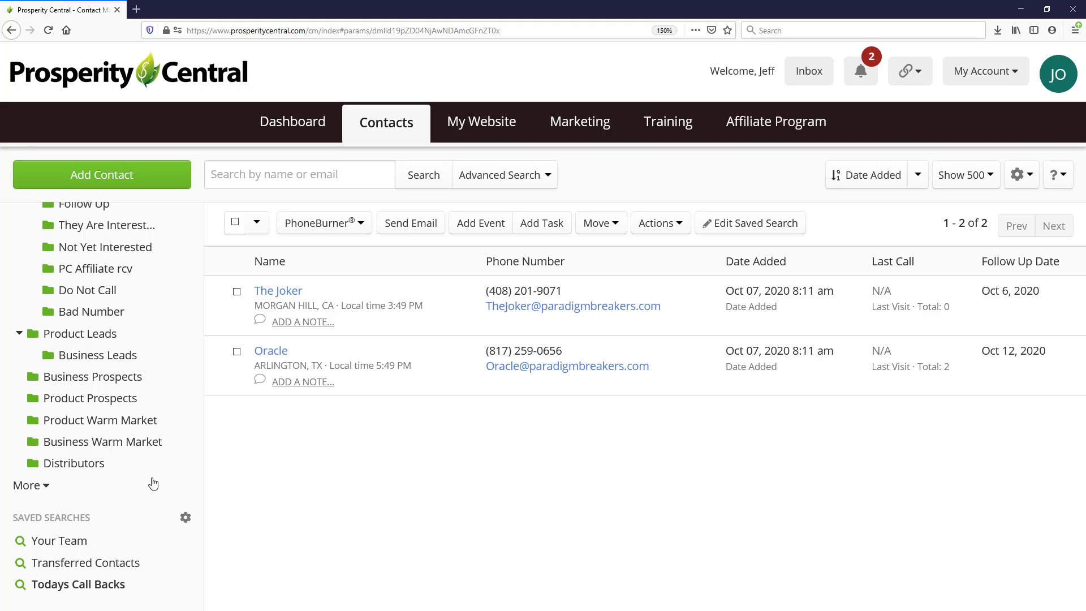
pyautogui.click(185, 523)
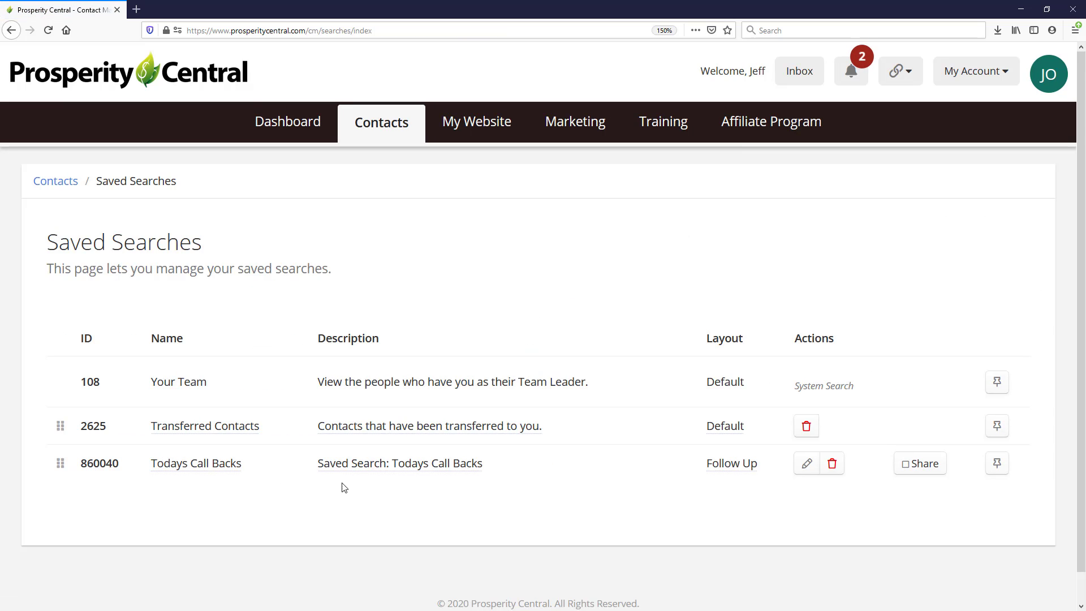
# Pin Todays Call Backs to Quick Views and open it there, listing two contacts with Follow Up Dates.
pyautogui.click(999, 469)
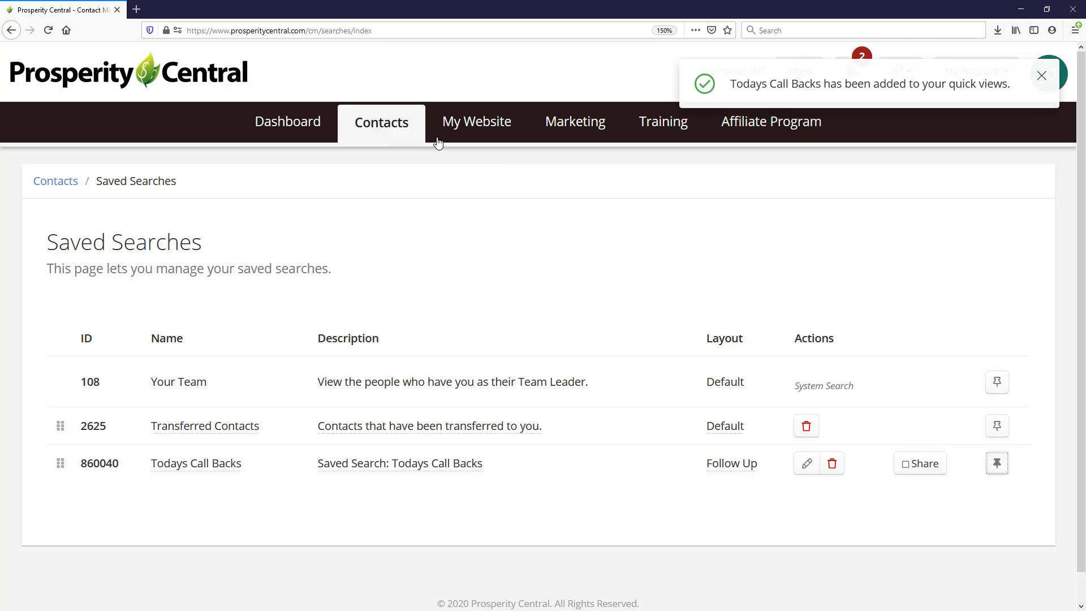
pyautogui.click(392, 129)
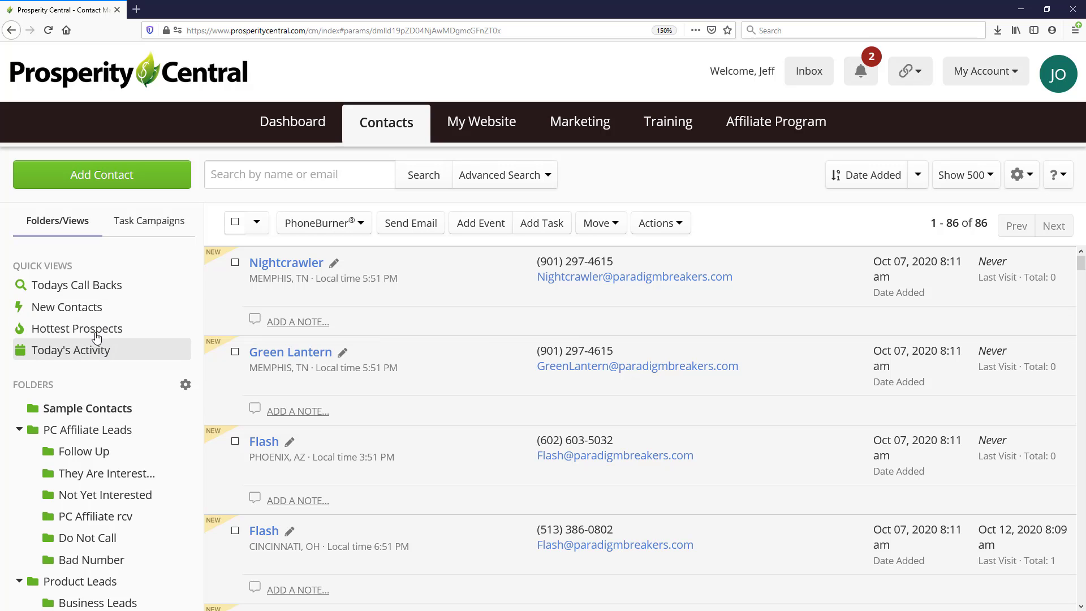
pyautogui.click(78, 291)
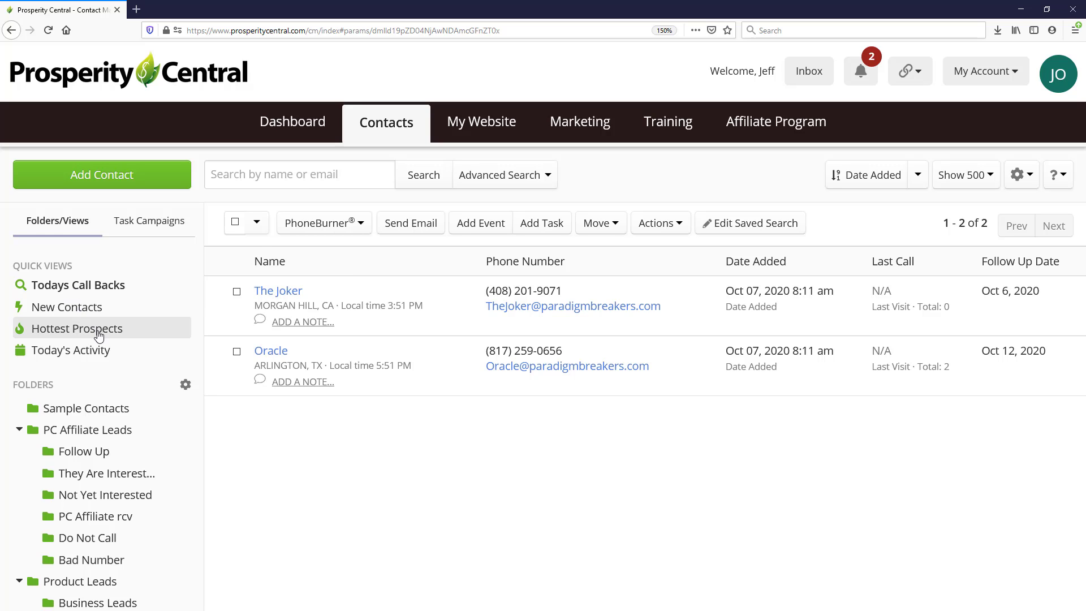
pyautogui.scroll(-5, 73, 333)
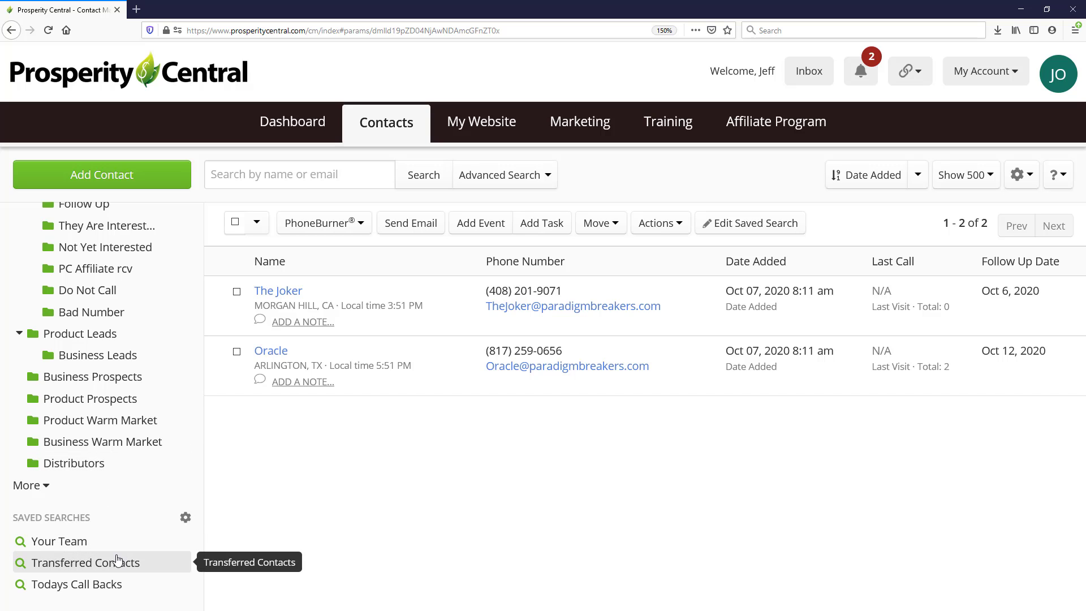
pyautogui.scroll(5, 117, 560)
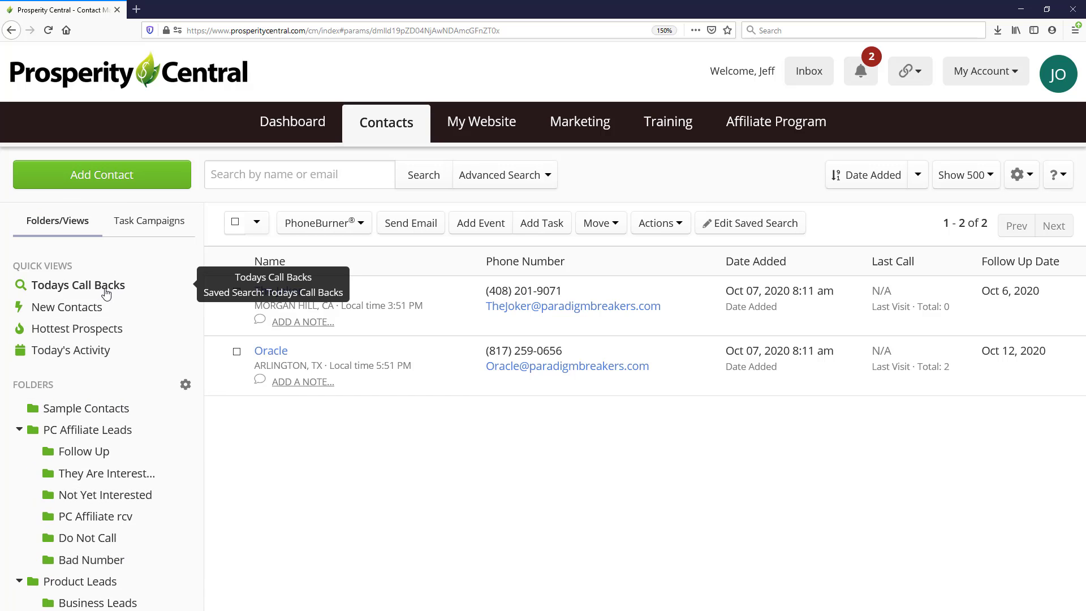